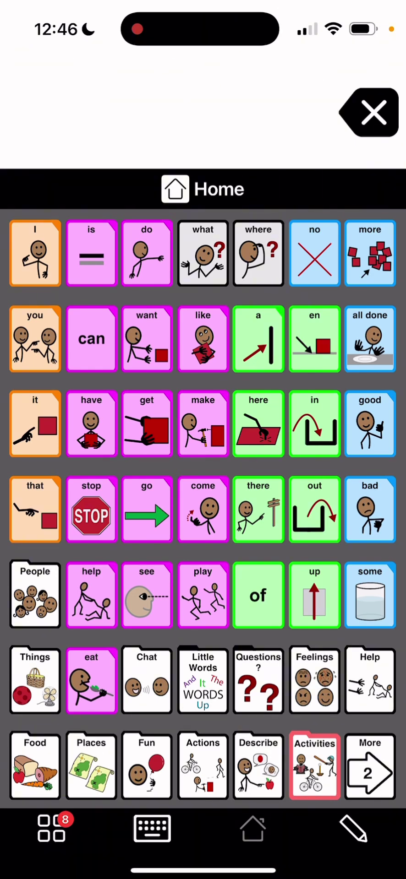
Go from Things back to Home, then return to Things and open the Vehicles page.
{"action": "left_click", "coordinate": [35, 680]}
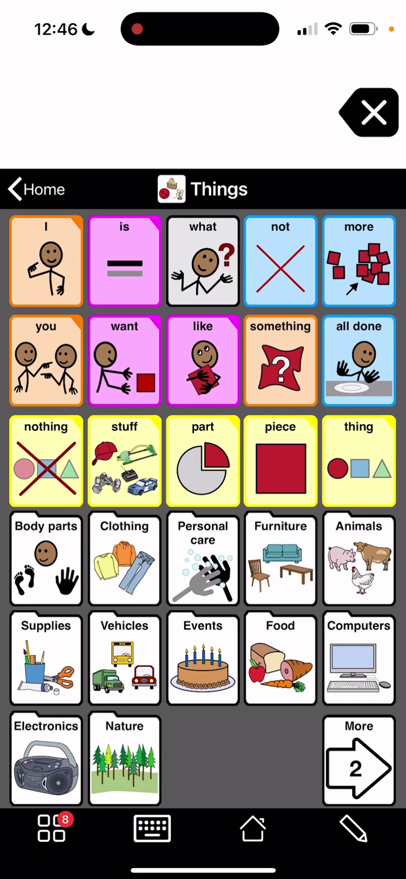
{"action": "left_click", "coordinate": [36, 189]}
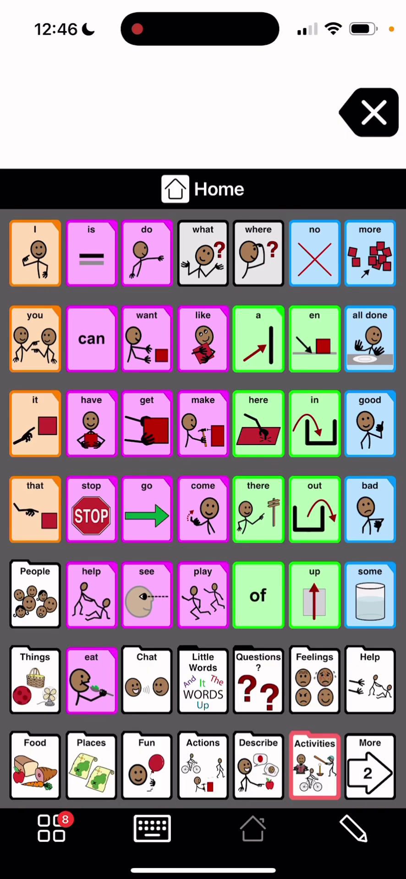
{"action": "left_click", "coordinate": [35, 680]}
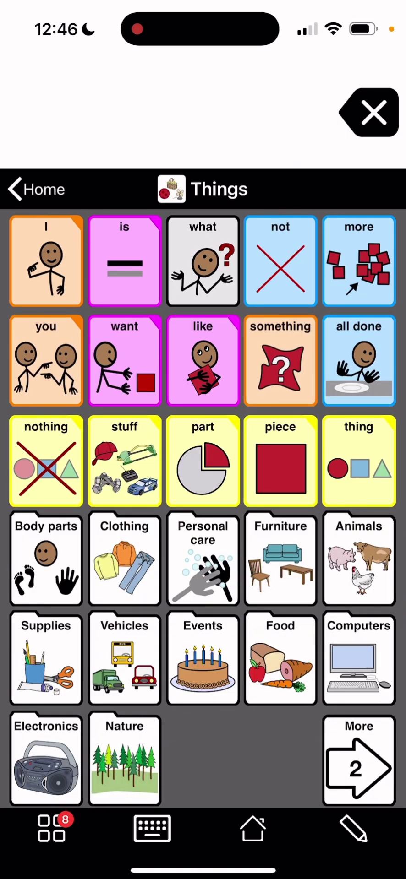
{"action": "left_click", "coordinate": [124, 659]}
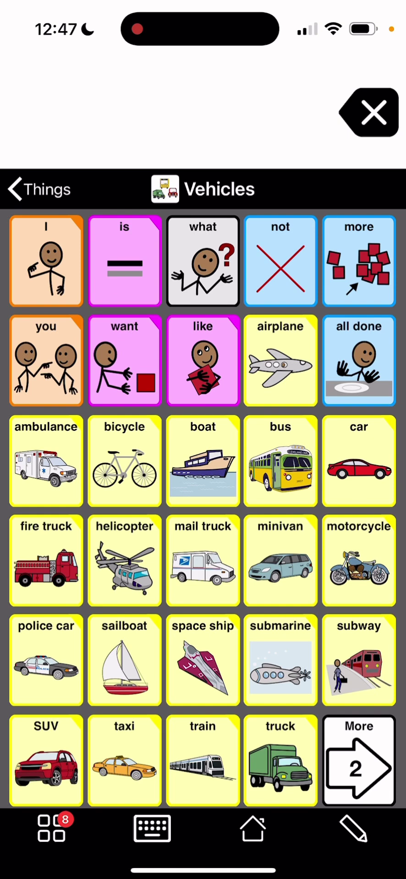
{"action": "left_click", "coordinate": [353, 828]}
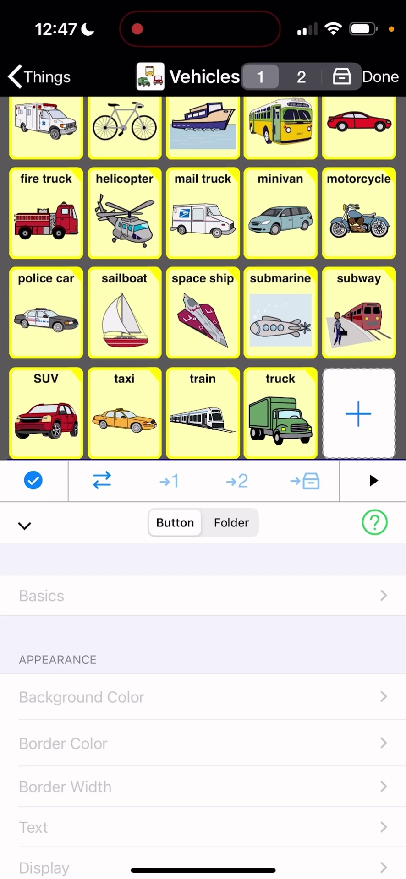
Select all vehicle buttons, then deselect boat, fire truck, train and truck.
{"action": "left_click", "coordinate": [33, 480]}
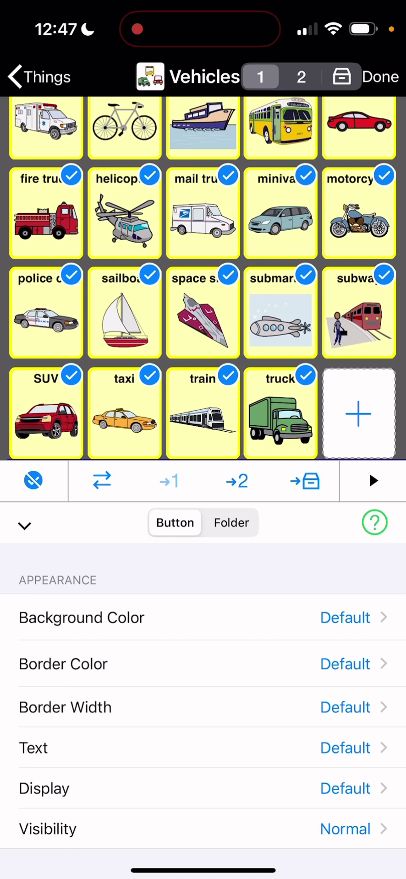
{"action": "scroll", "coordinate": [203, 700], "scroll_direction": "down", "scroll_amount": 3}
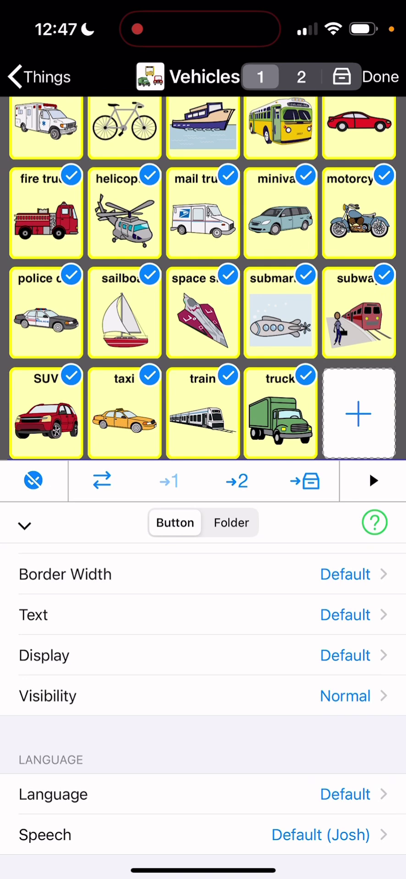
{"action": "scroll", "coordinate": [203, 710], "scroll_direction": "up", "scroll_amount": 1}
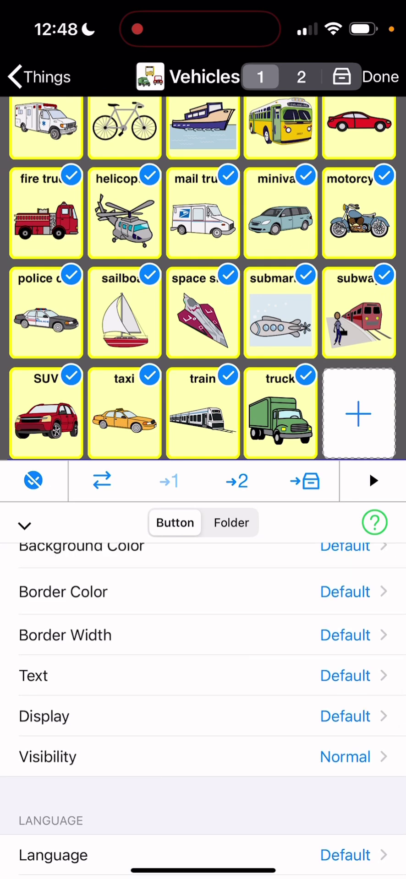
{"action": "scroll", "coordinate": [203, 275], "scroll_direction": "up", "scroll_amount": 2}
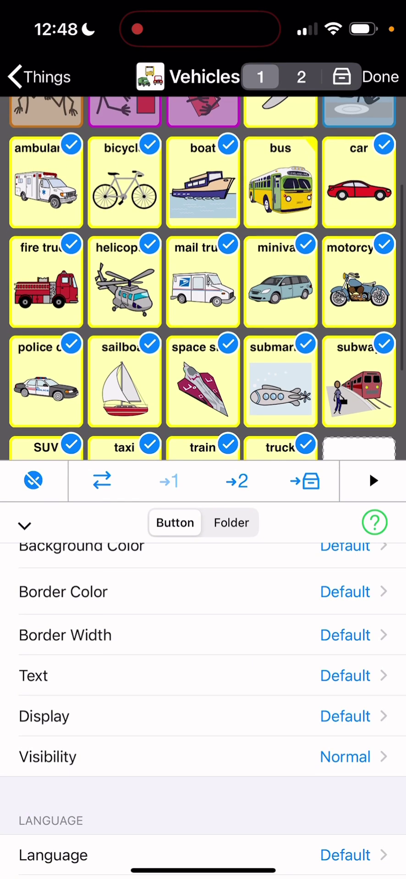
{"action": "left_click", "coordinate": [203, 183]}
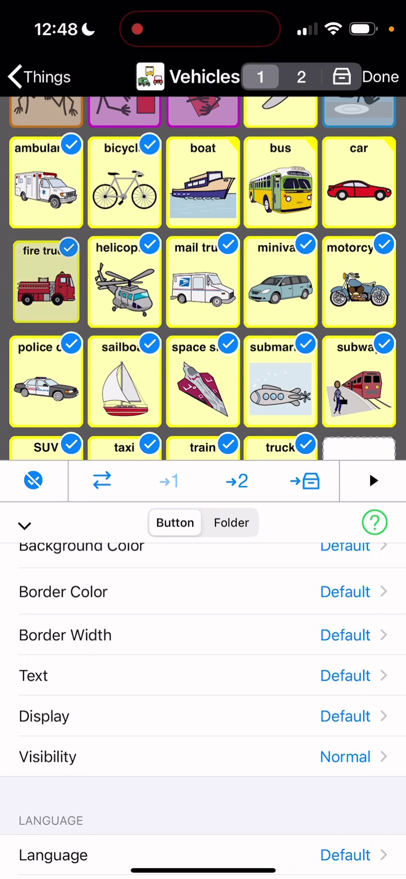
{"action": "left_click", "coordinate": [46, 279]}
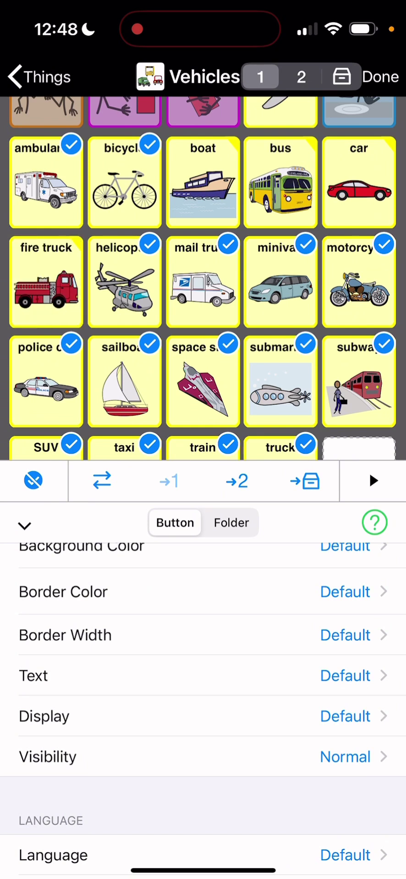
{"action": "scroll", "coordinate": [206, 275], "scroll_direction": "down", "scroll_amount": 3}
{"action": "left_click", "coordinate": [203, 402]}
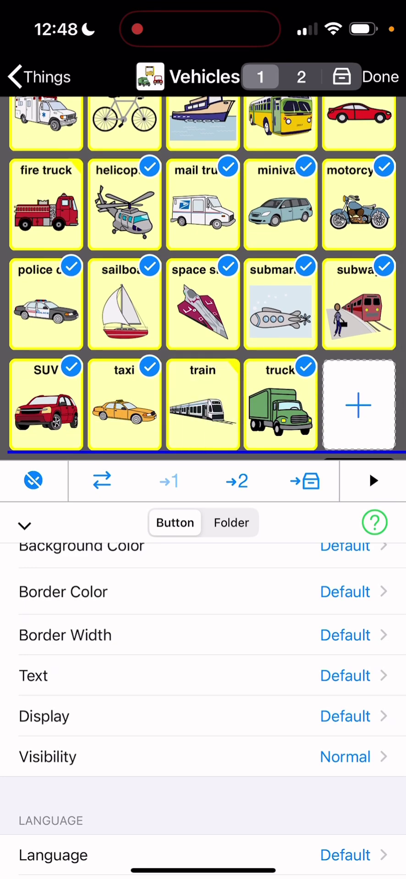
{"action": "left_click", "coordinate": [280, 403]}
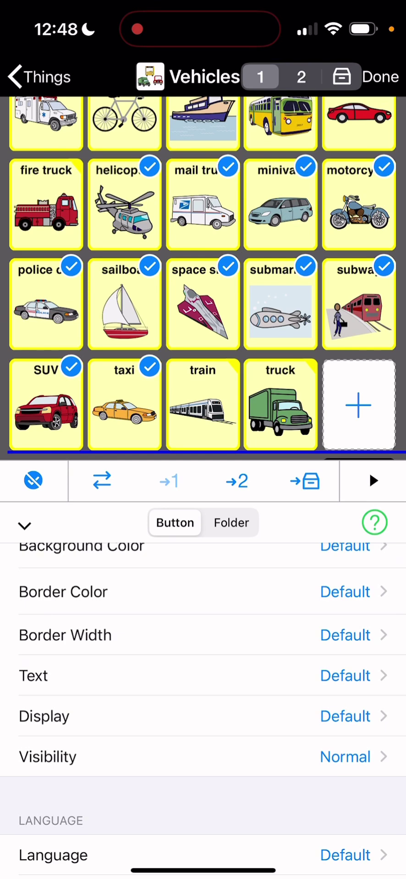
Set the selected vehicle buttons' visibility to Hidden and finish editing with Done.
{"action": "scroll", "coordinate": [203, 687], "scroll_direction": "down", "scroll_amount": 3}
{"action": "left_click", "coordinate": [203, 644]}
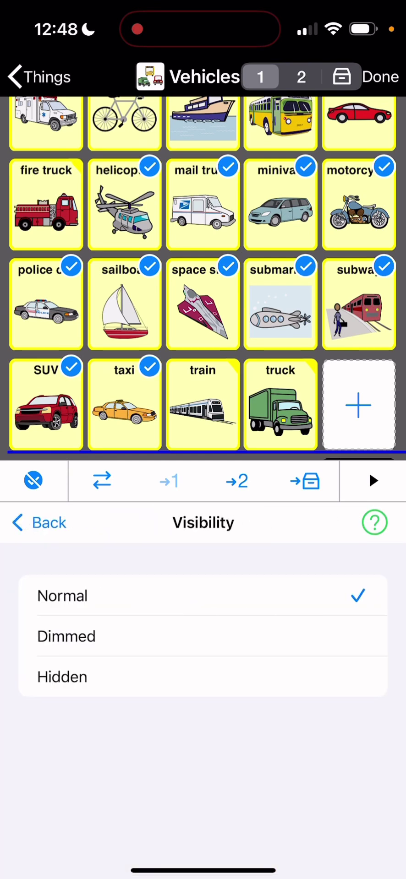
{"action": "left_click", "coordinate": [203, 636]}
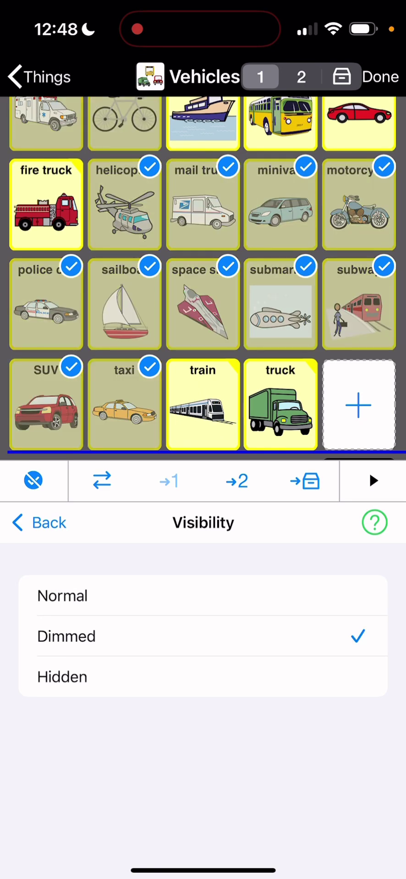
{"action": "scroll", "coordinate": [203, 275], "scroll_direction": "up", "scroll_amount": 3}
{"action": "scroll", "coordinate": [202, 275], "scroll_direction": "down", "scroll_amount": 2}
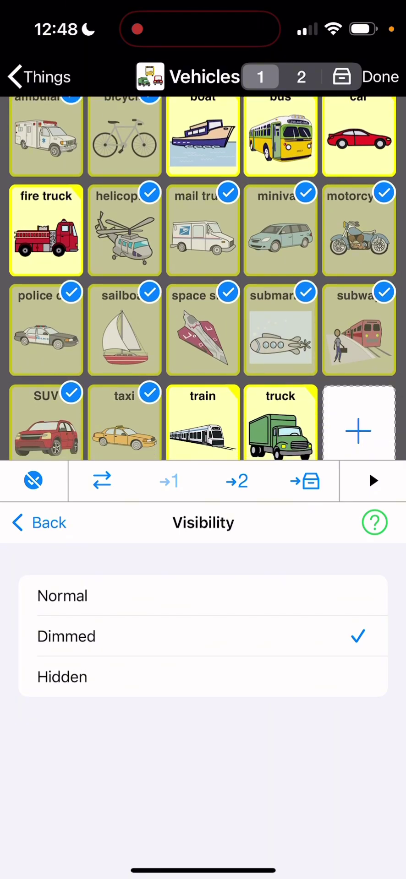
{"action": "scroll", "coordinate": [206, 275], "scroll_direction": "down", "scroll_amount": 2}
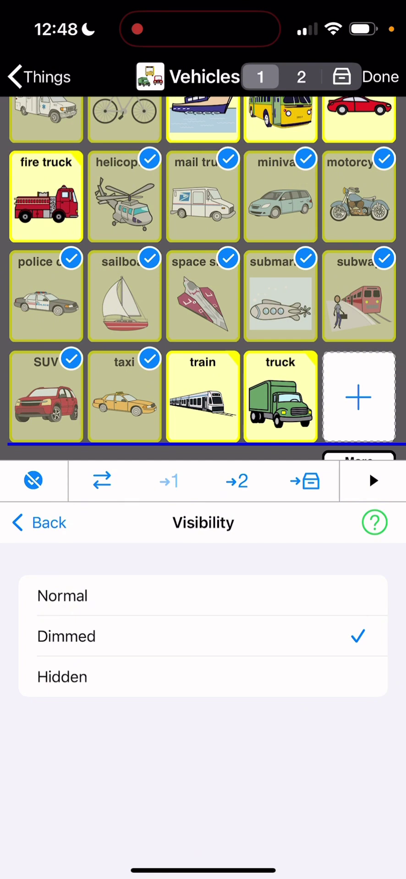
{"action": "left_click", "coordinate": [202, 676]}
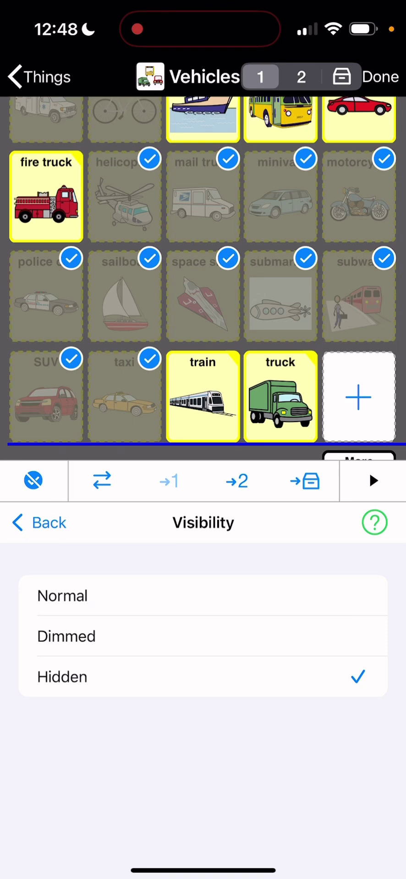
{"action": "left_click", "coordinate": [380, 76]}
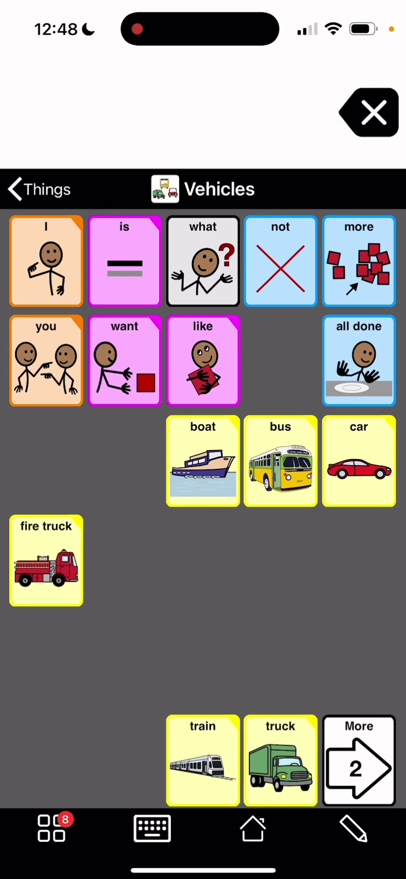
Add boat, bus and car to the message, then put the Vehicles page back into edit mode.
{"action": "left_click", "coordinate": [202, 460]}
{"action": "left_click", "coordinate": [280, 460]}
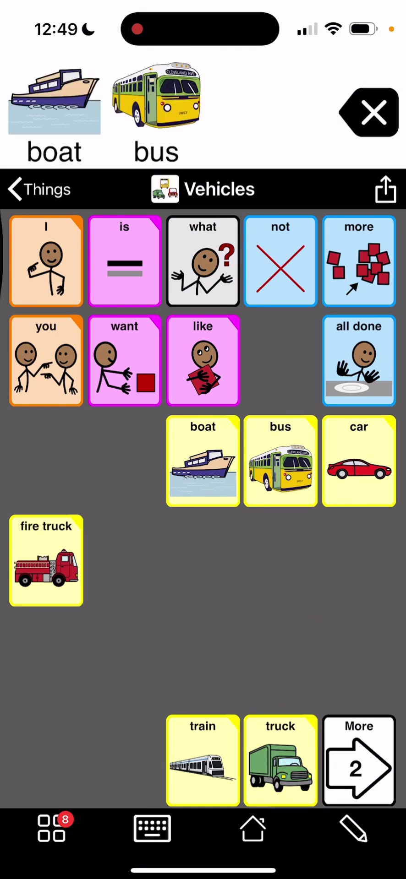
{"action": "left_click", "coordinate": [359, 460]}
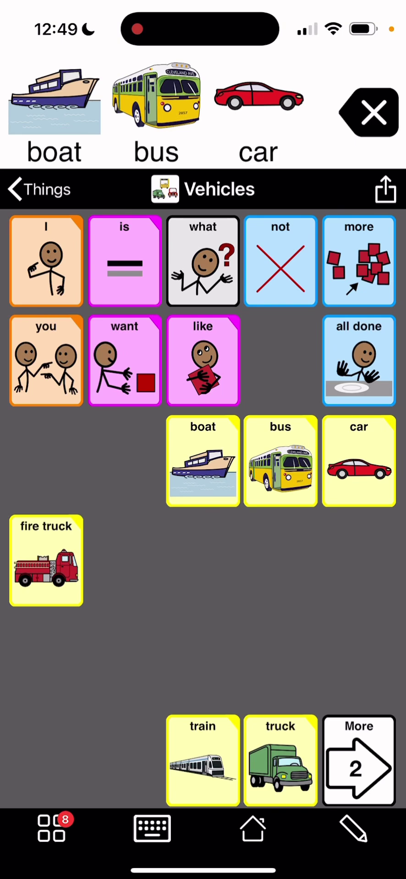
{"action": "left_click", "coordinate": [352, 829]}
{"action": "left_click", "coordinate": [357, 762]}
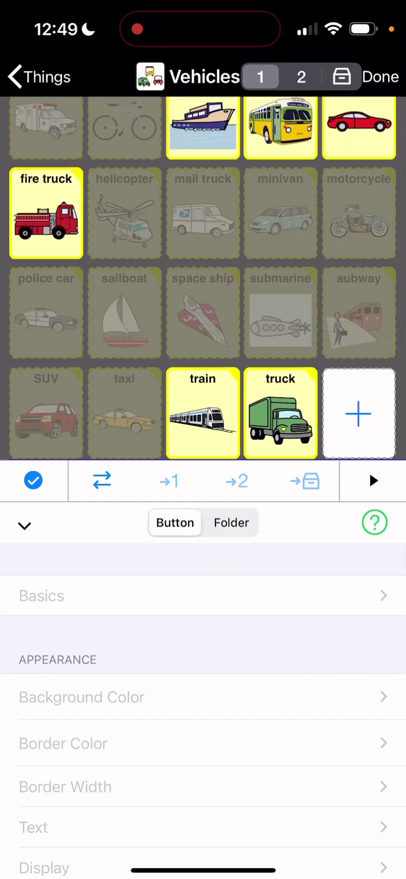
Set helicopter, motorcycle and subway back to Normal visibility and leave edit mode with Done.
{"action": "left_click", "coordinate": [124, 212]}
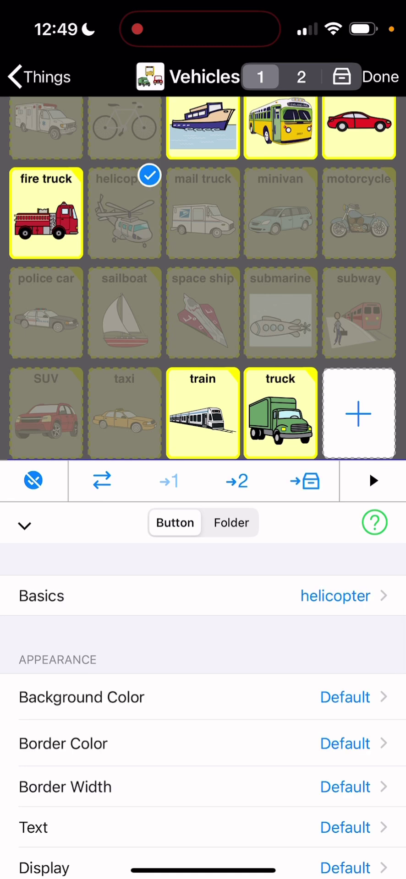
{"action": "left_click", "coordinate": [358, 212]}
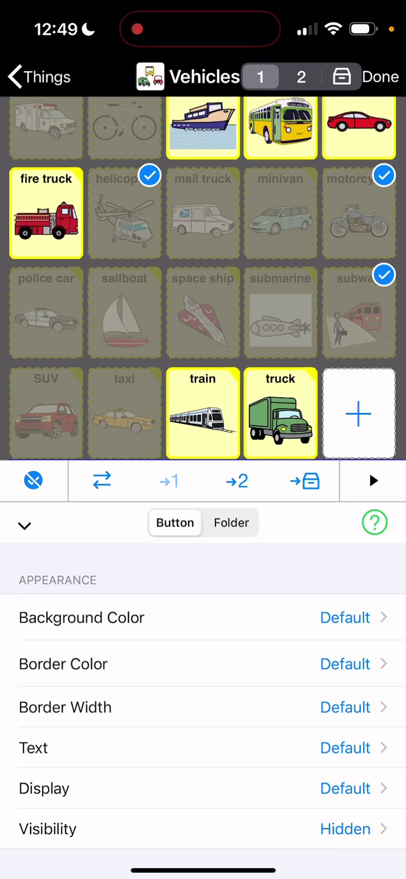
{"action": "scroll", "coordinate": [203, 709], "scroll_direction": "down", "scroll_amount": 2}
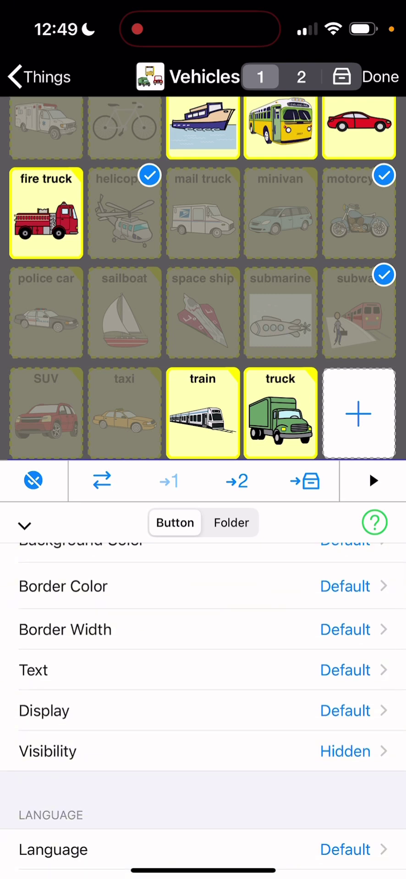
{"action": "left_click", "coordinate": [203, 751]}
{"action": "left_click", "coordinate": [183, 595]}
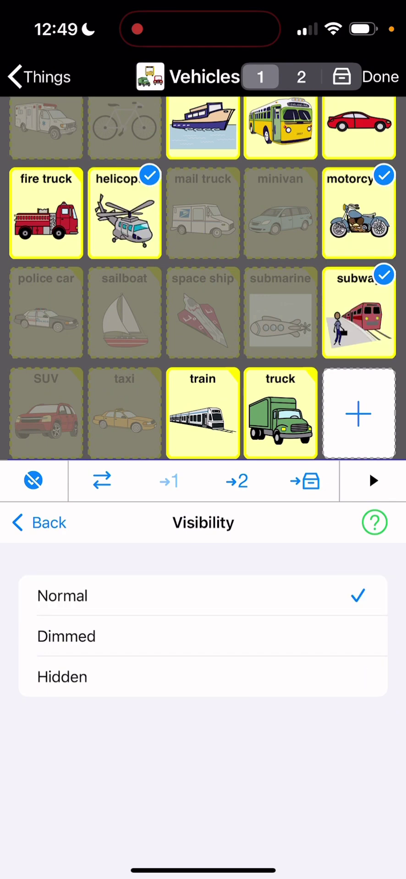
{"action": "left_click", "coordinate": [380, 76]}
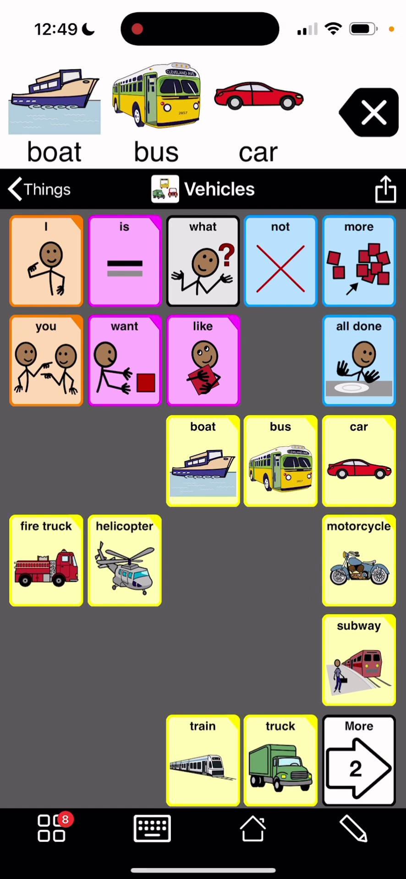
Append motorcycle and subway to the message after car.
{"action": "left_click", "coordinate": [358, 560]}
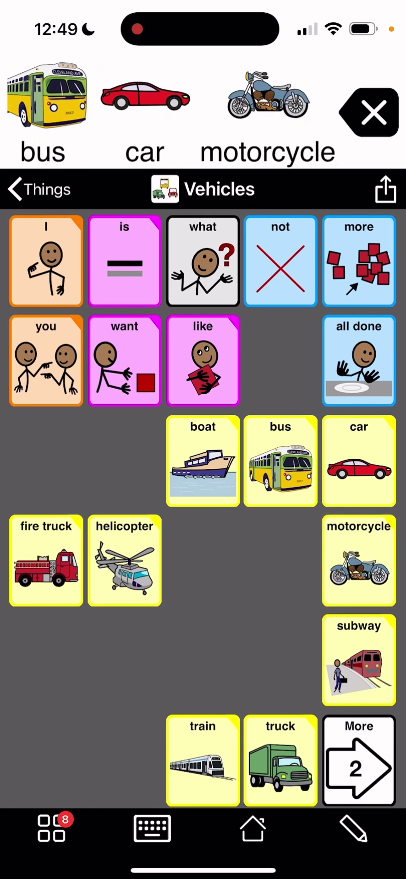
{"action": "left_click", "coordinate": [359, 659]}
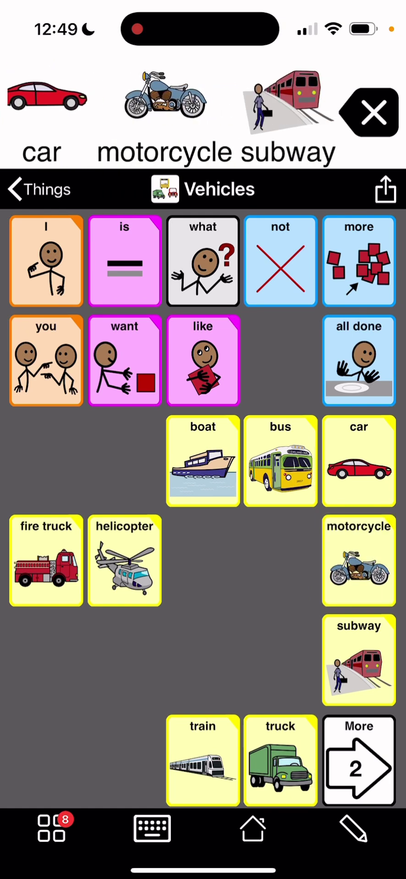